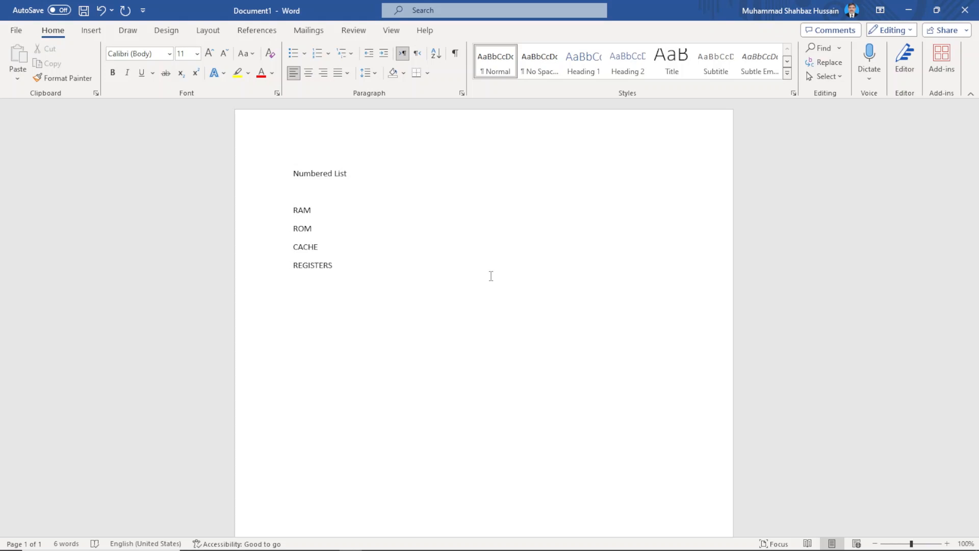
Apply the "1. 2. 3." numbering format to the four lines from RAM to REGISTERS.
key("shift+Down")
key("shift+Down")
key("shift+Down")
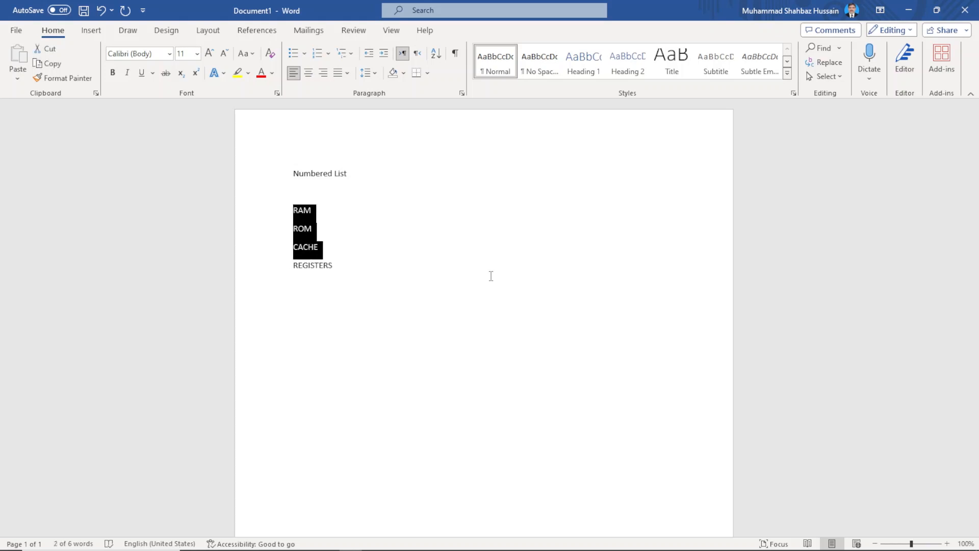
key("shift+Down")
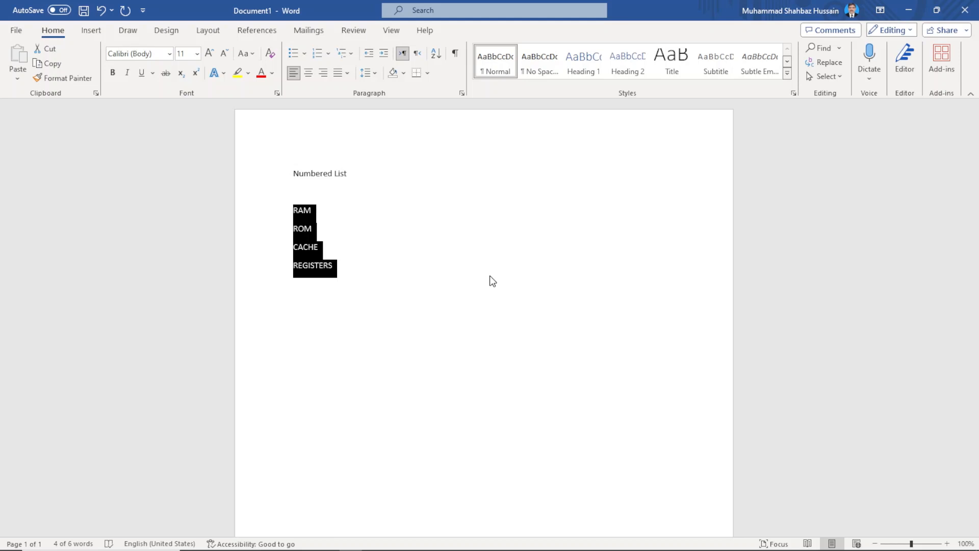
key("alt+h")
key("n")
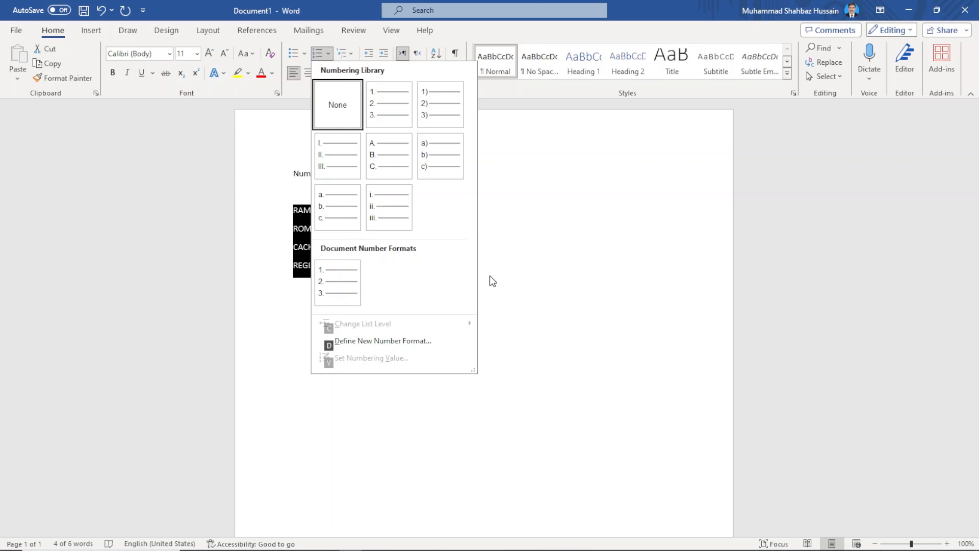
key("Right")
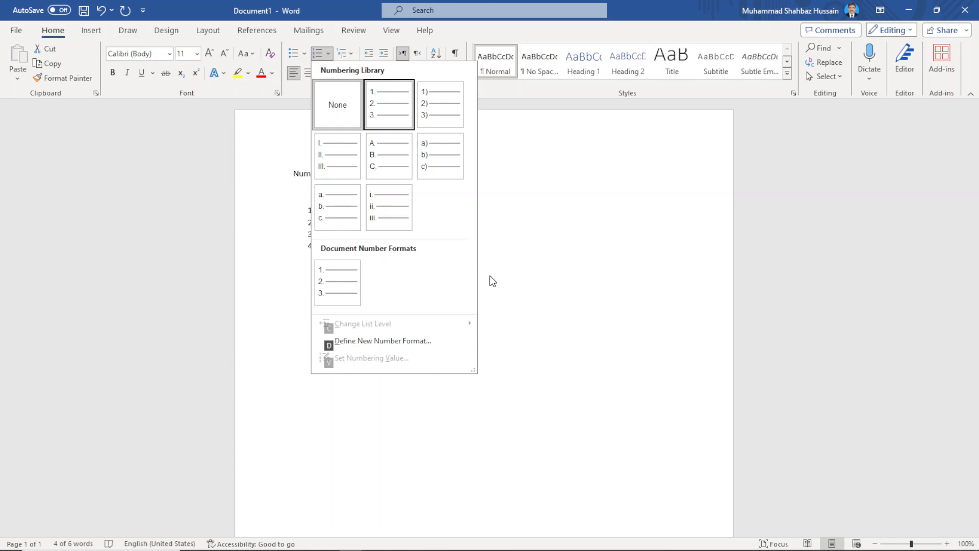
key("Right")
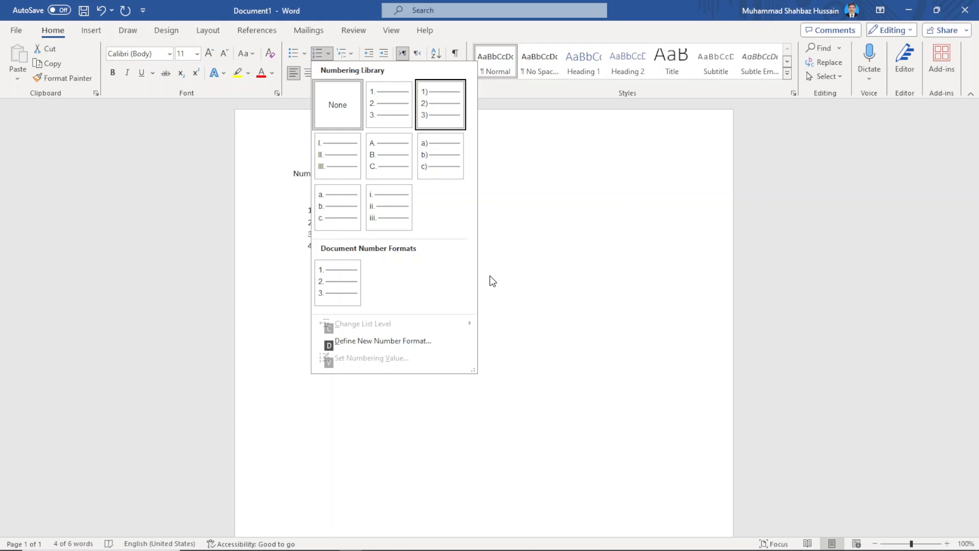
key("Right")
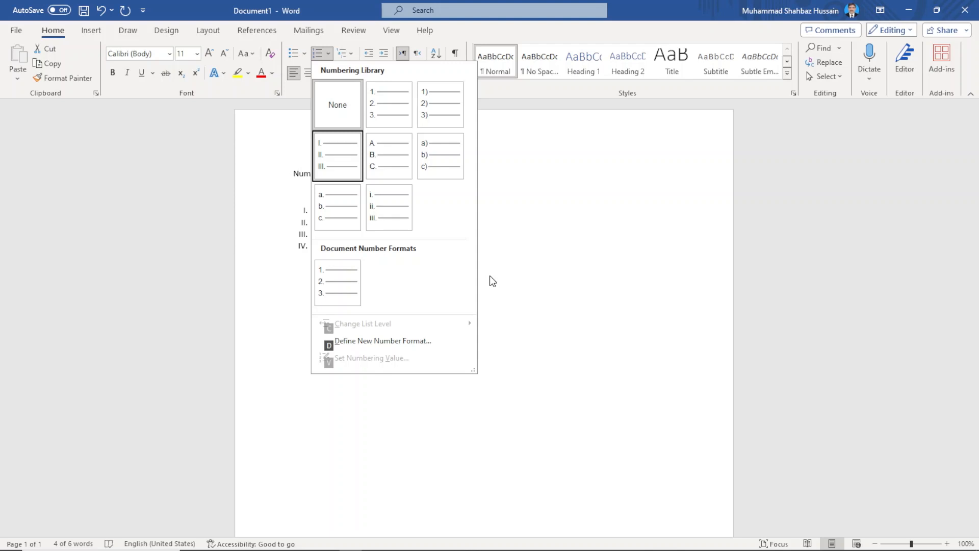
key("Right")
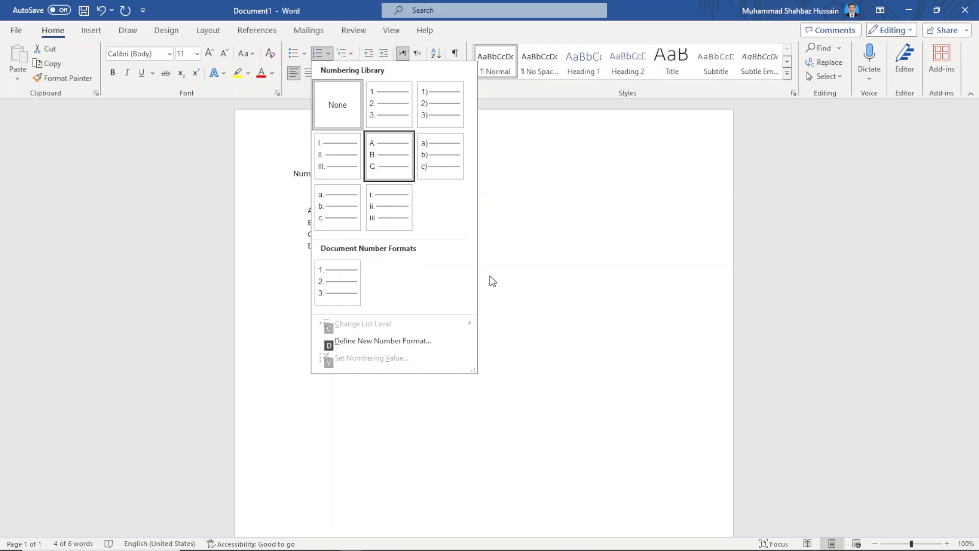
key("Left")
key("Left")
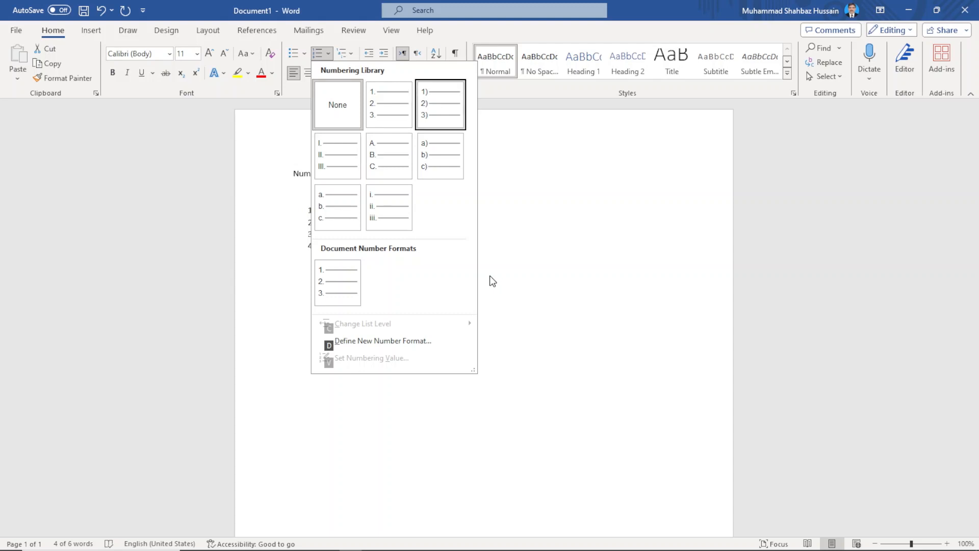
key("Left")
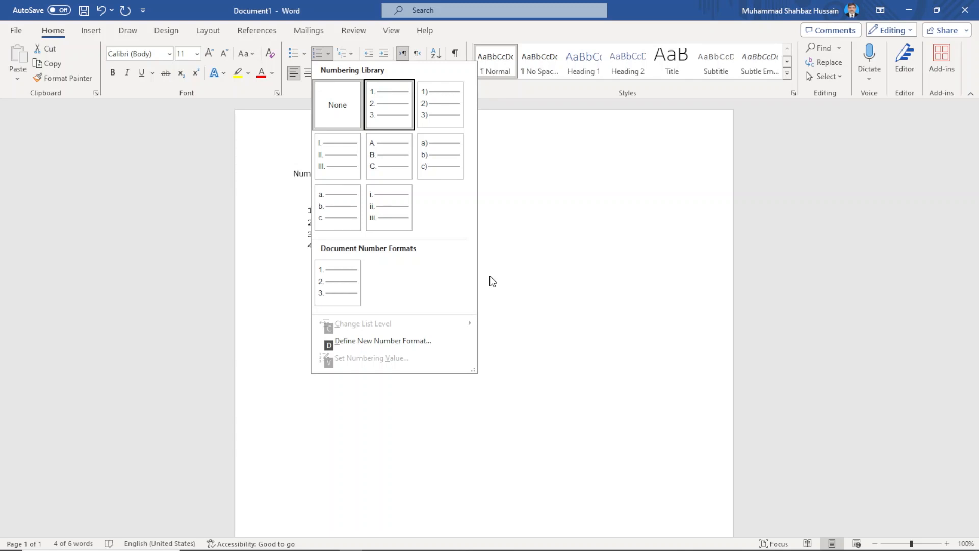
key("Return")
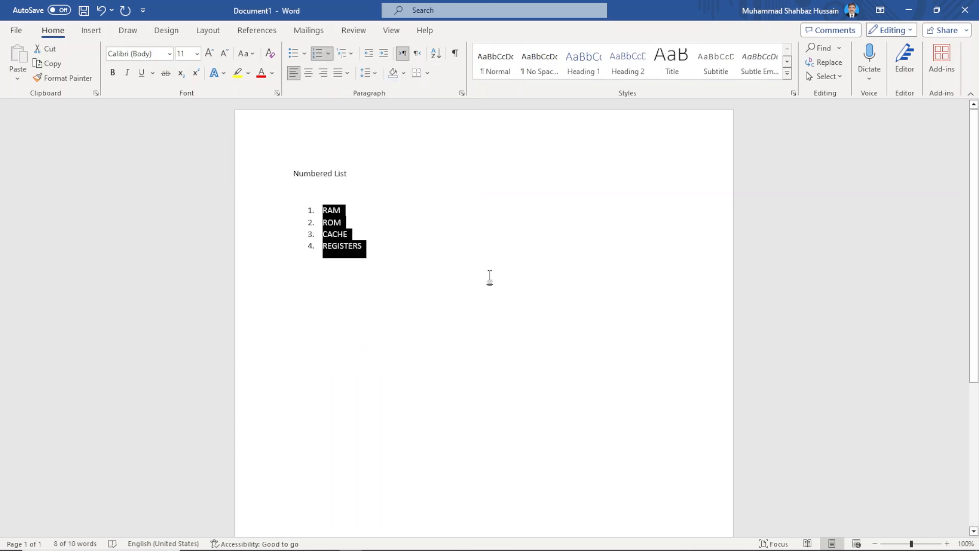
Read through the numbered list items from RAM to REGISTERS to check their numbering.
key("Left")
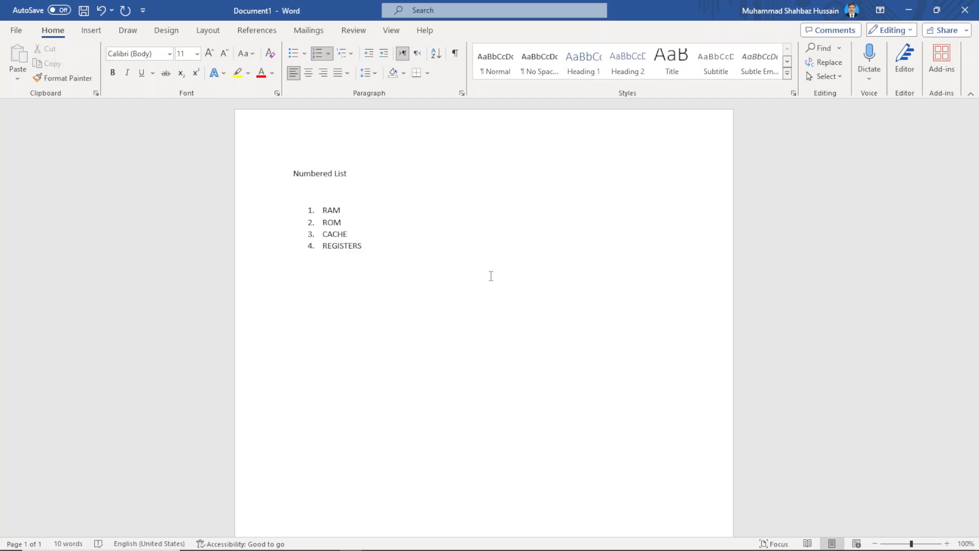
key("Down")
key("Down")
key("Down")
key("Up")
key("Up")
key("Up")
key("Up")
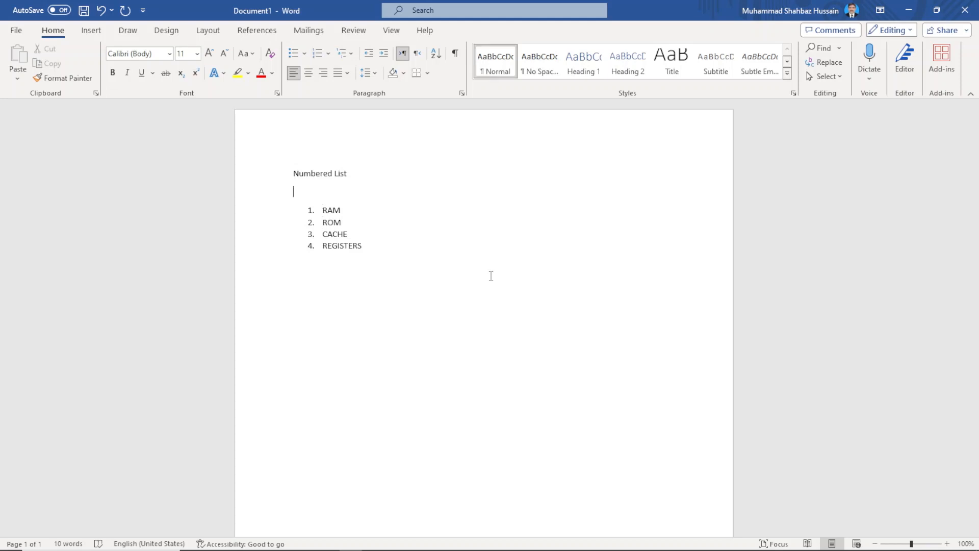
Change the numbering of the four list items from RAM to REGISTERS to the lowercase "a. b. c." format.
key("Down")
key("Left")
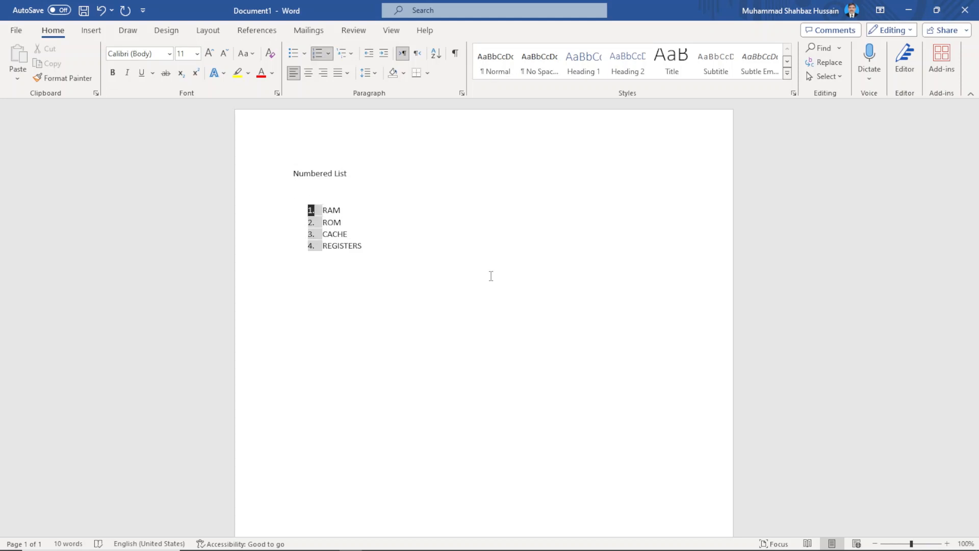
key("shift+Down")
key("shift+Down")
key("shift+Down")
key("shift+Down")
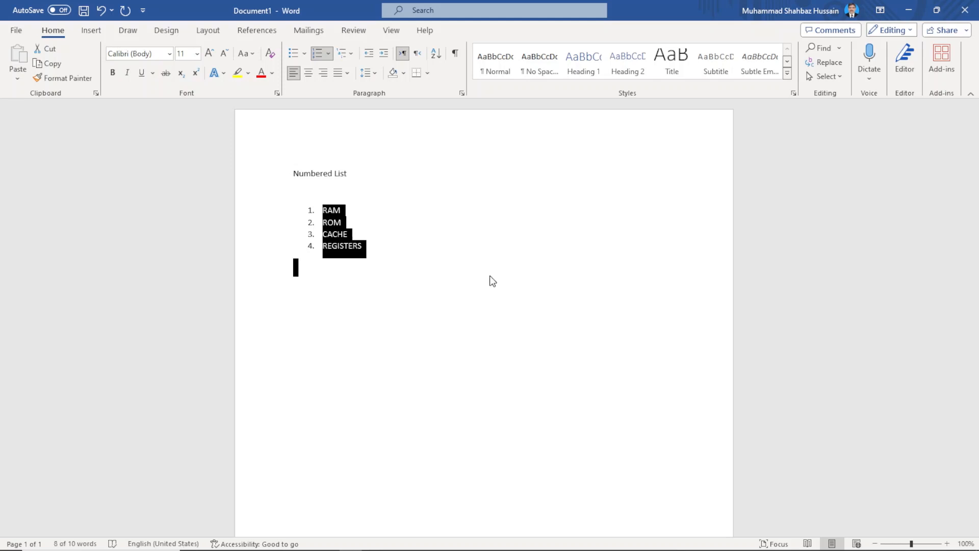
key("alt")
key("h")
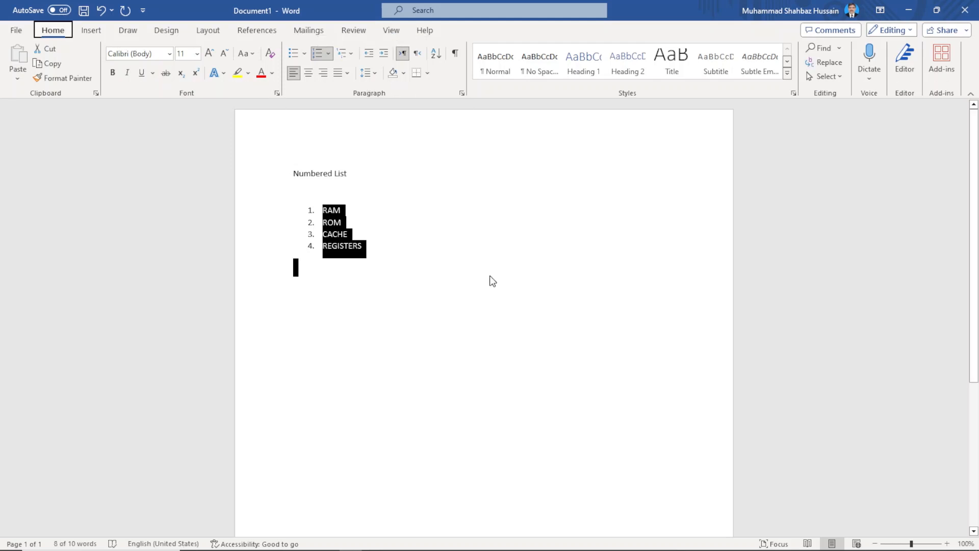
key("n")
key("Right")
key("Right")
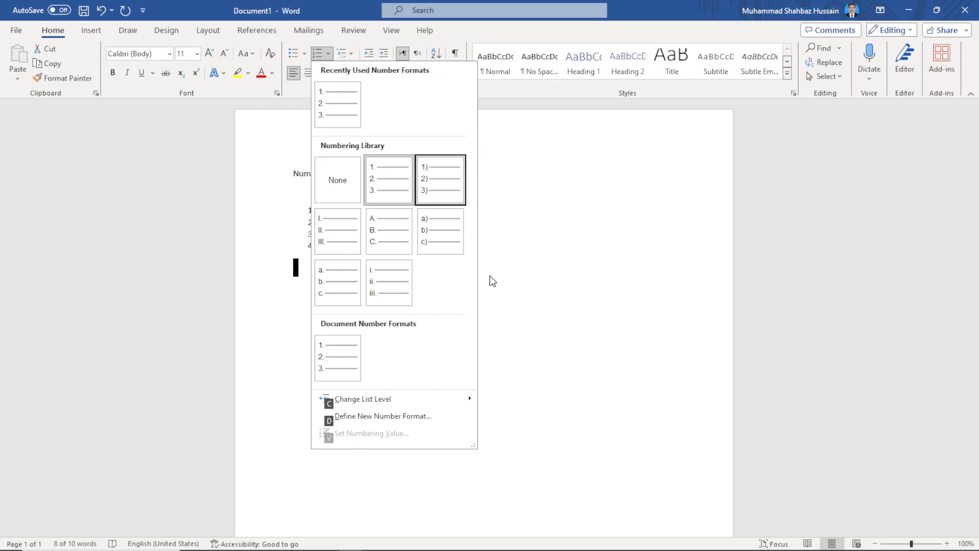
key("Right")
key("Right")
key("Right")
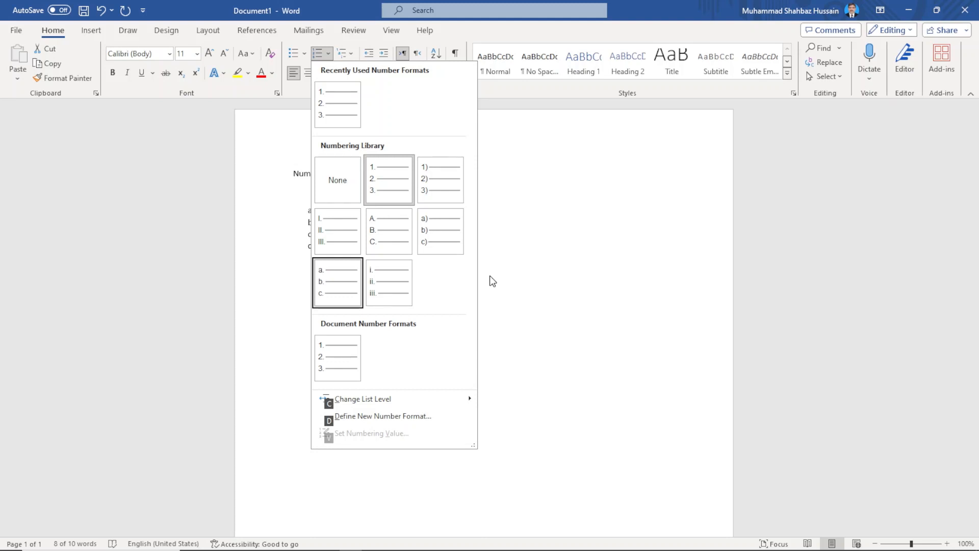
key("Return")
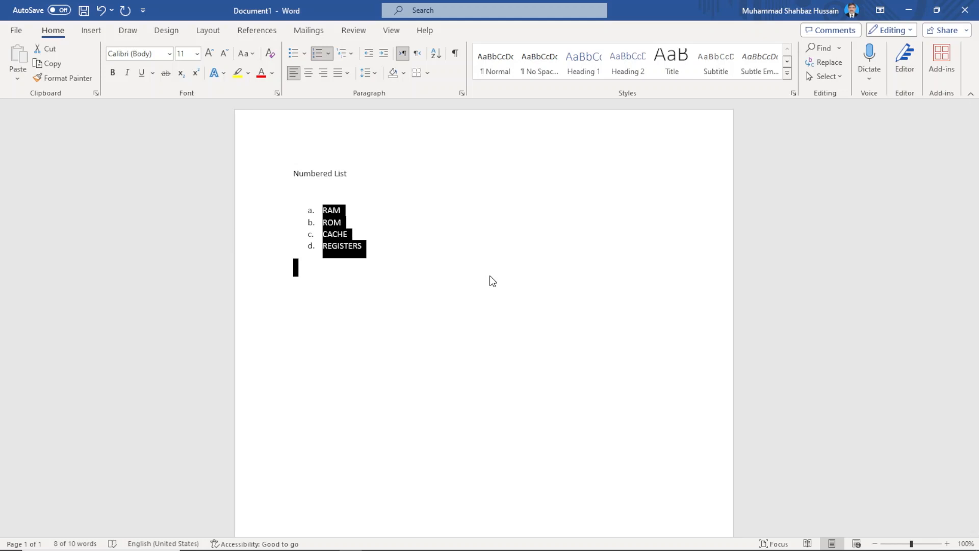
Review the lettered list items from RAM to REGISTERS one by one.
key("Up")
key("Down")
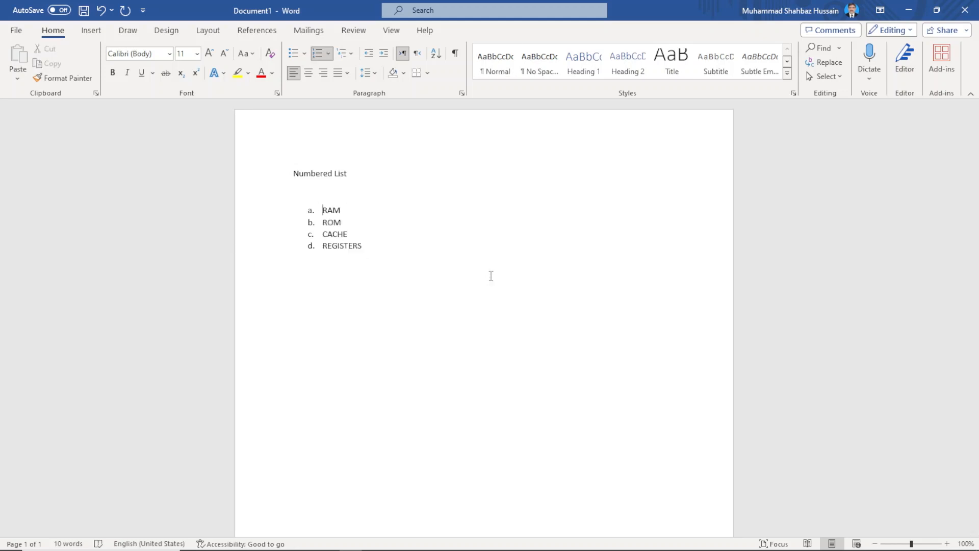
key("Down")
key("Down")
key("Down")
key("Up")
key("Up")
key("Up")
Remove the numbering from the four list items by applying the None format.
key("Left")
key("shift+Down")
key("shift+Down")
key("shift+Down")
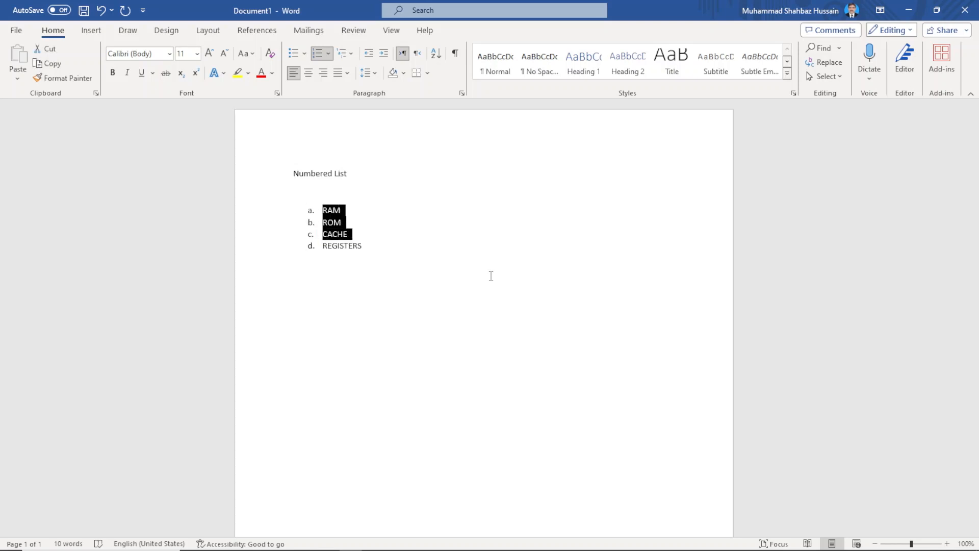
key("shift+Down")
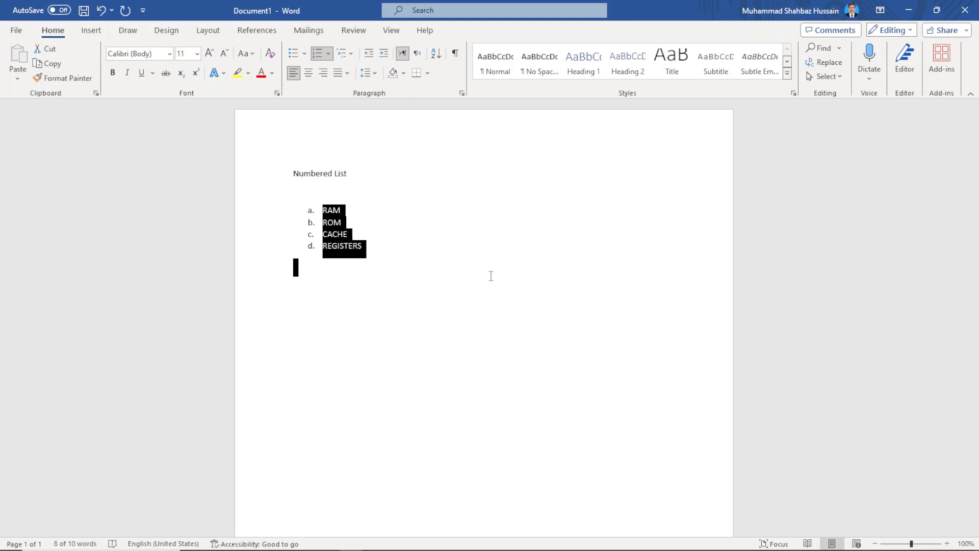
key("alt+h")
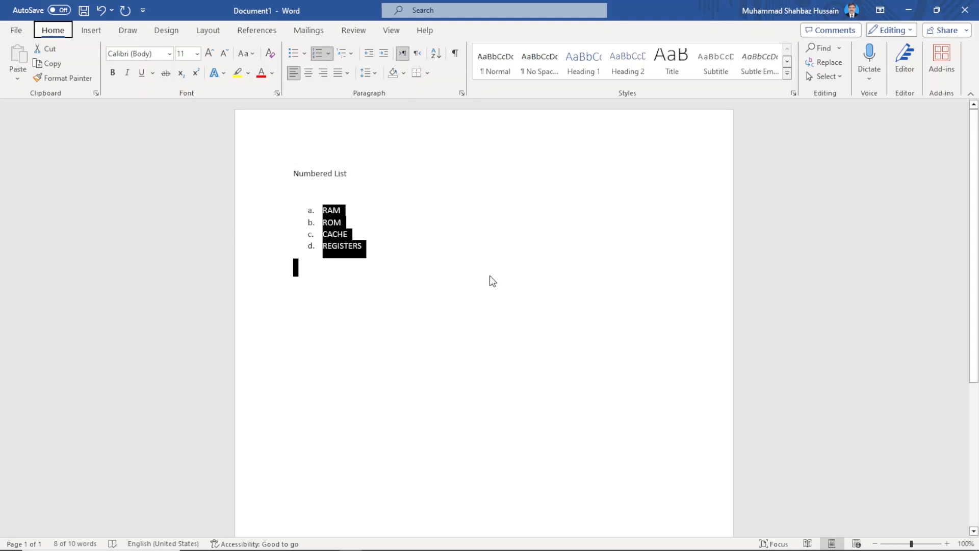
key("n")
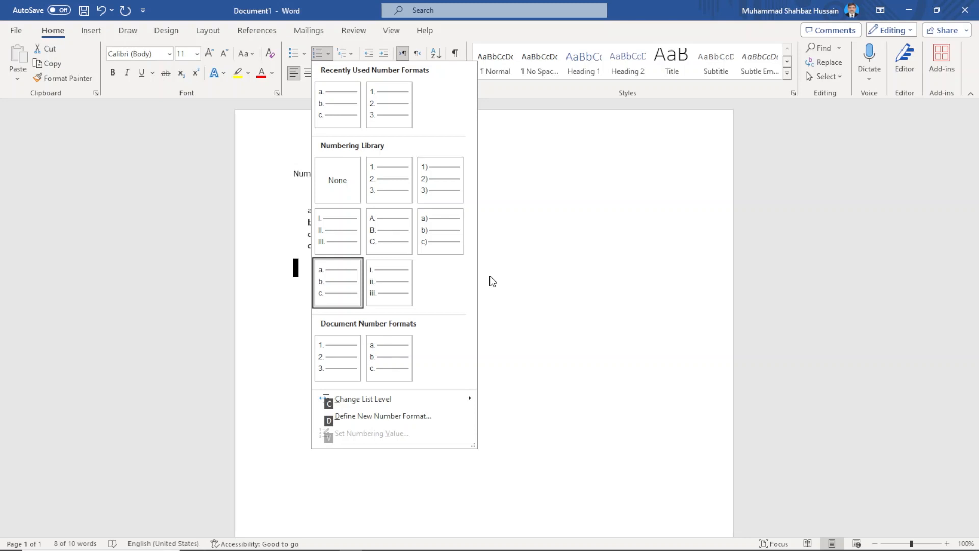
key("Left")
key("Left")
key("Left")
key("Left")
key("Left")
key("Left")
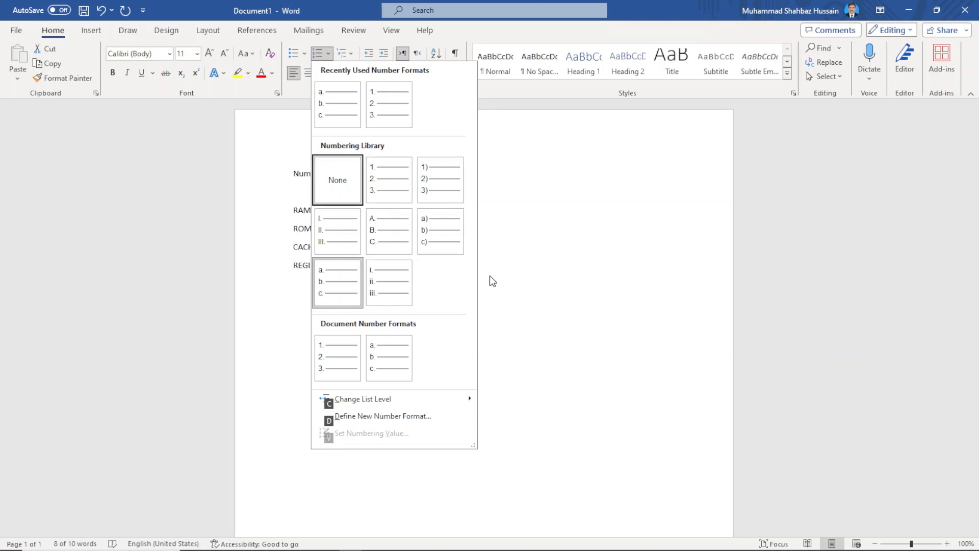
key("Return")
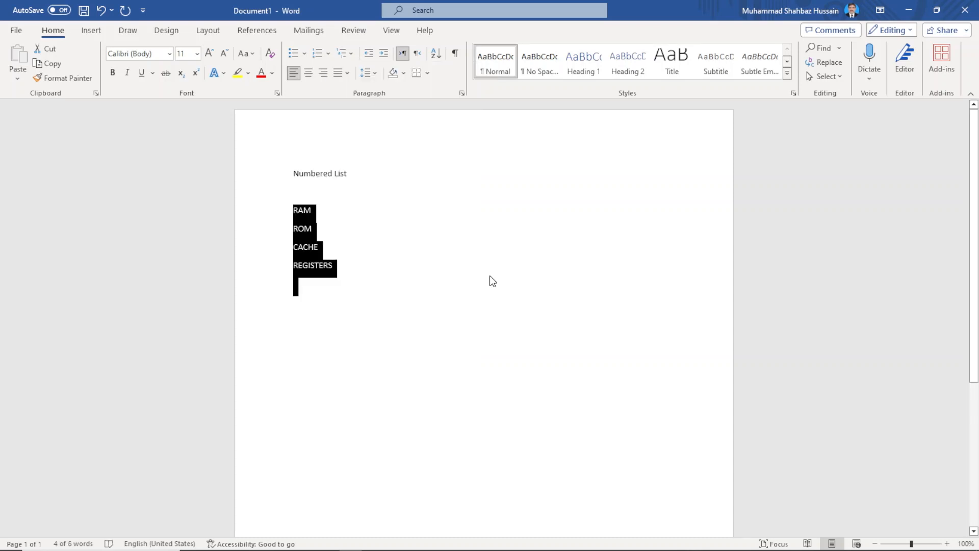
key("Left")
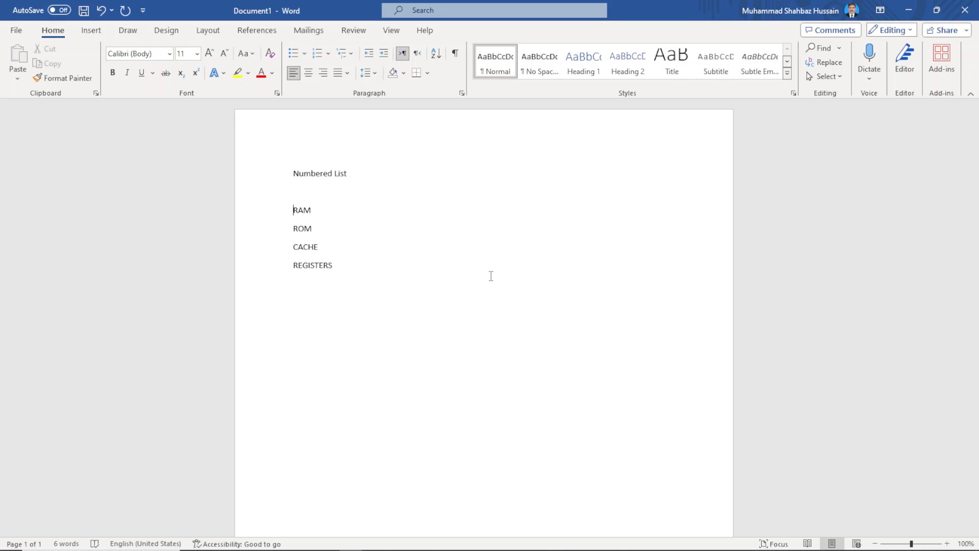
Start defining a new number format for the four lines from RAM to REGISTERS.
key("shift+Down")
key("shift+Down")
key("shift+Down")
key("shift+Down")
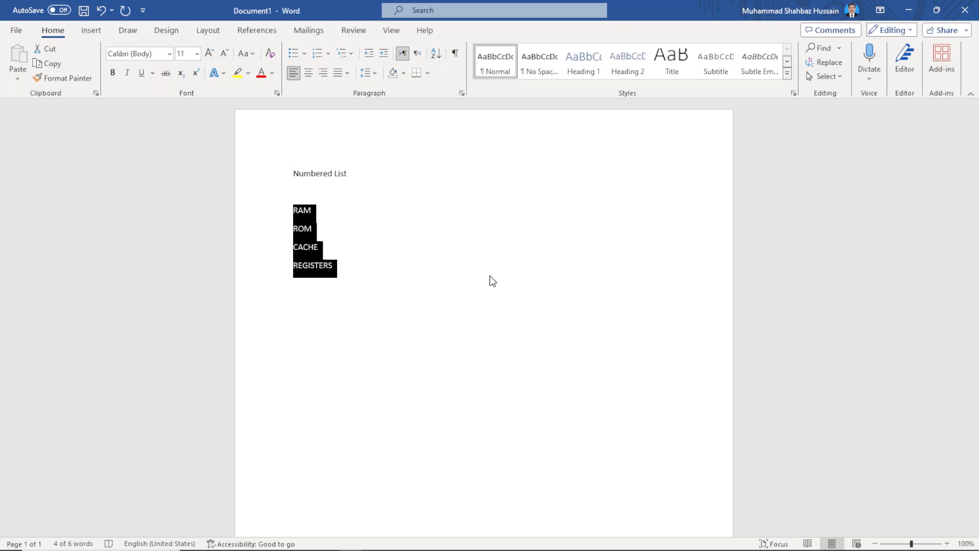
key("alt")
key("h")
key("n")
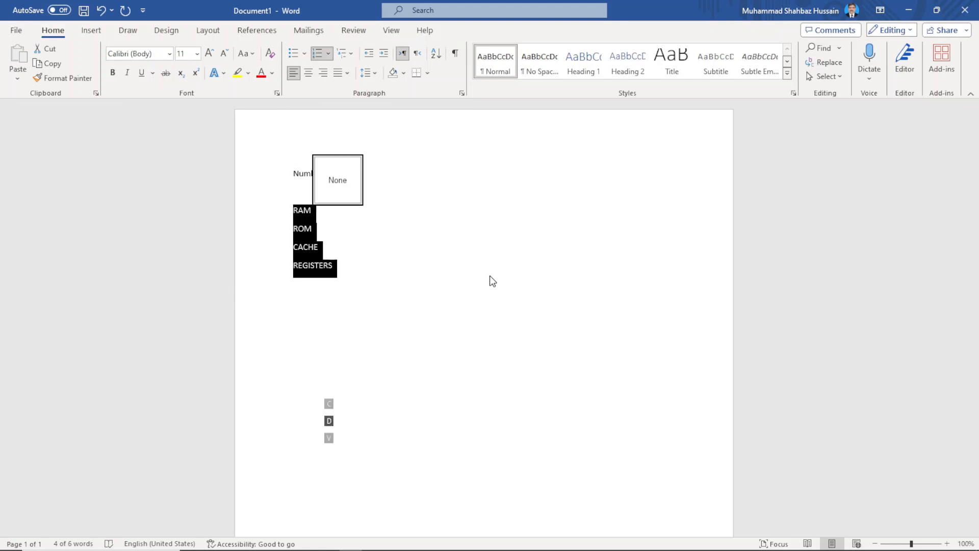
key("d")
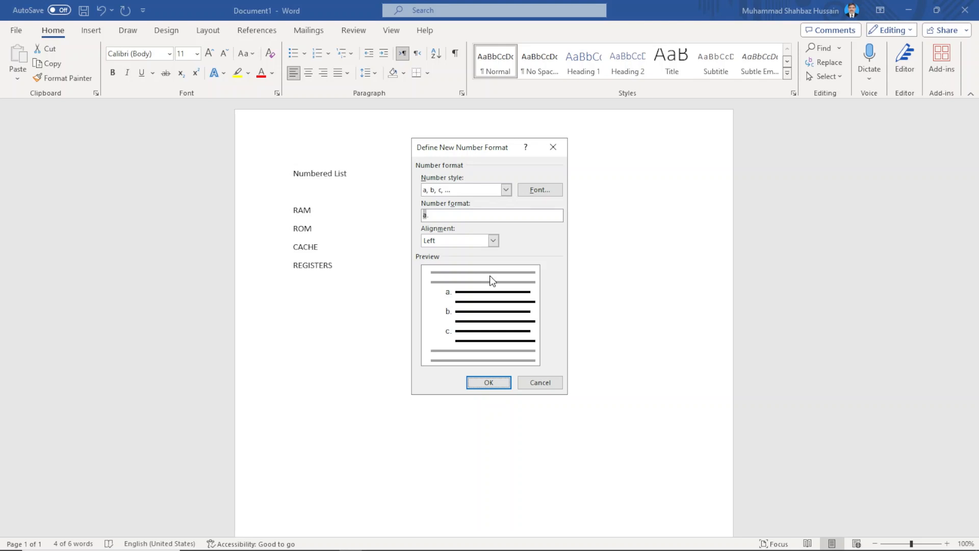
Set the number style of the new format for the four lines to "1st, 2nd, 3rd ...".
key("Tab")
key("Tab")
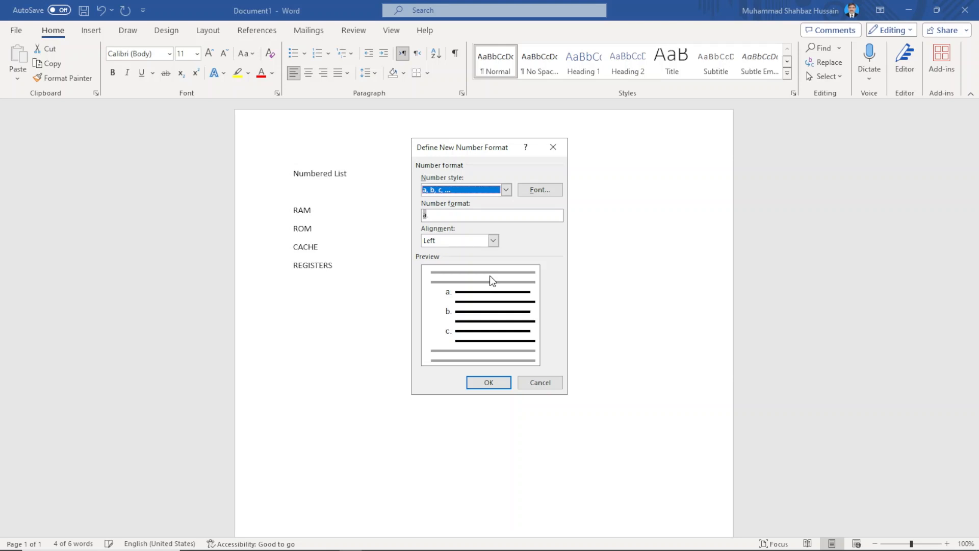
key("alt+Down")
key("Down")
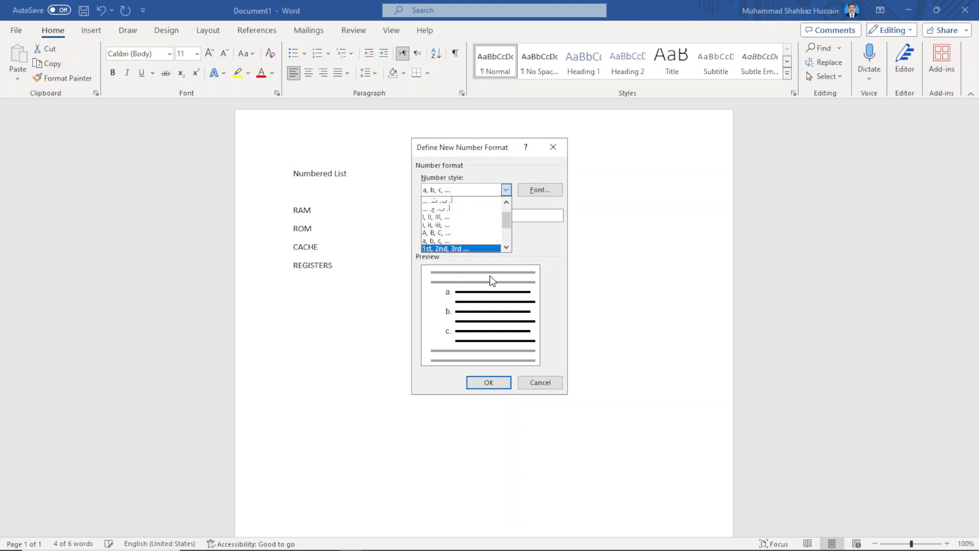
key("Down")
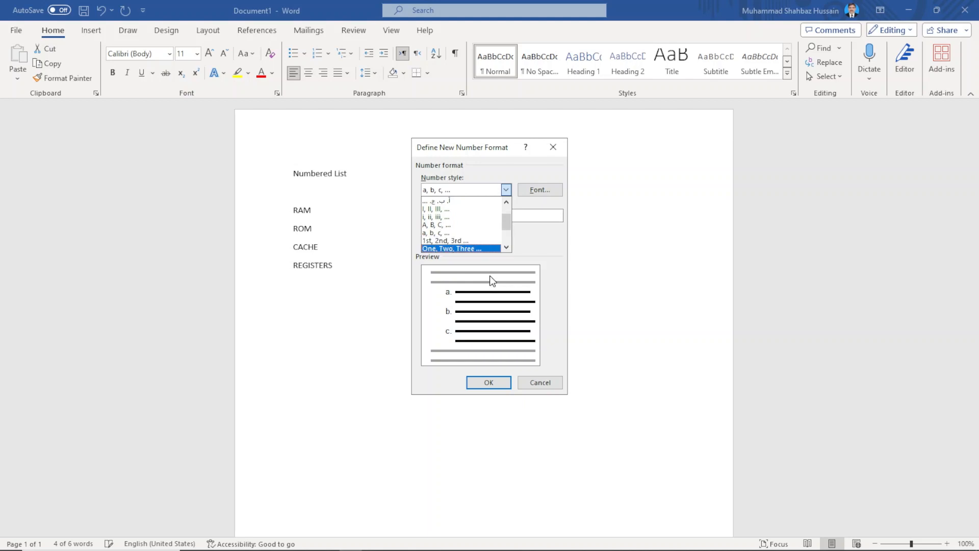
key("Down")
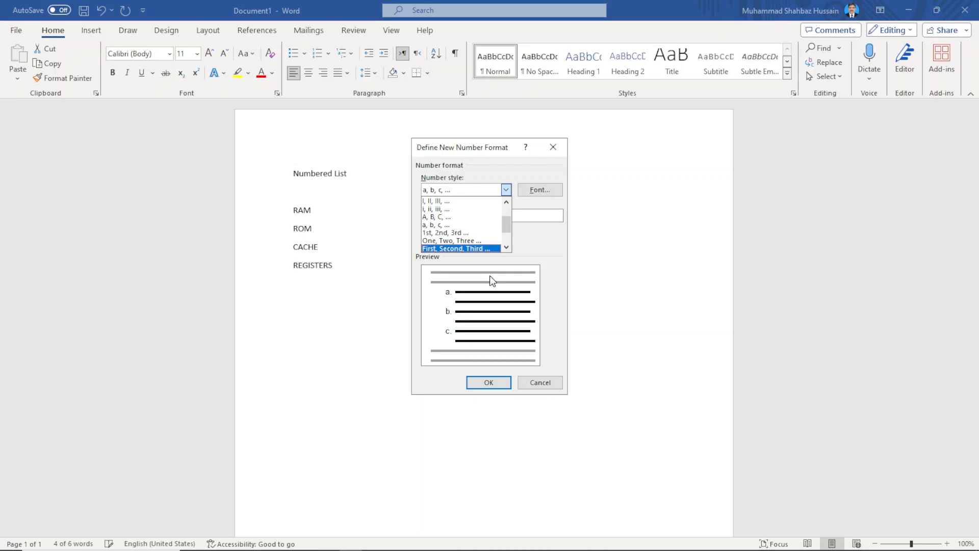
key("Up")
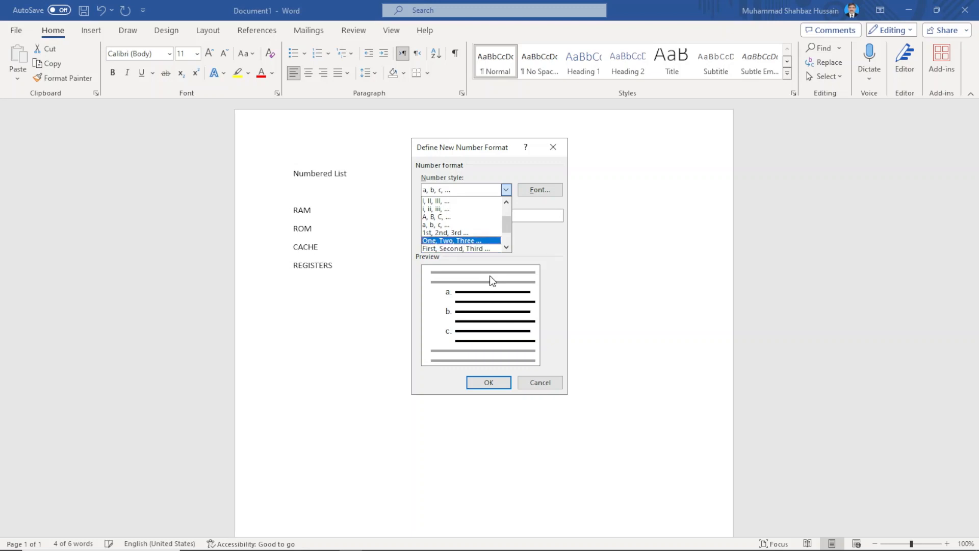
key("Up")
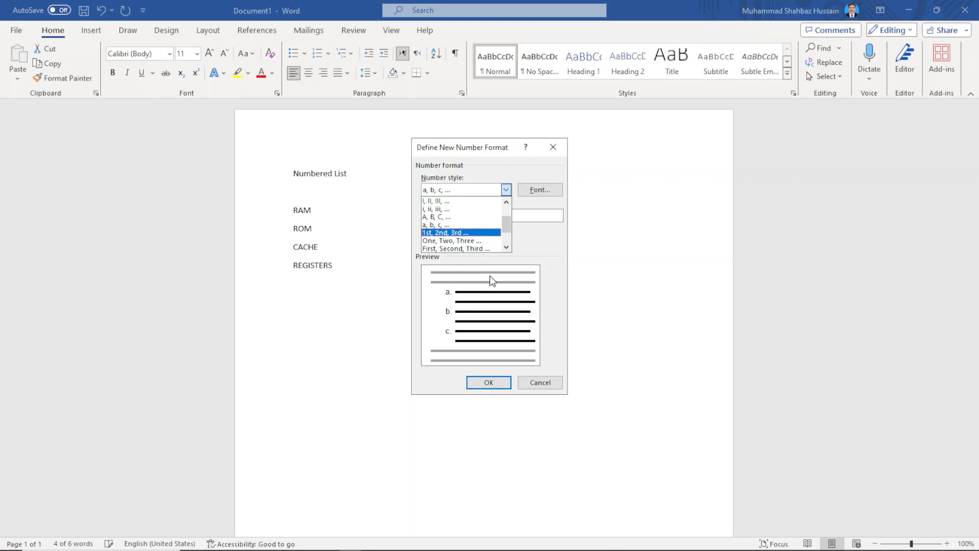
key("Down")
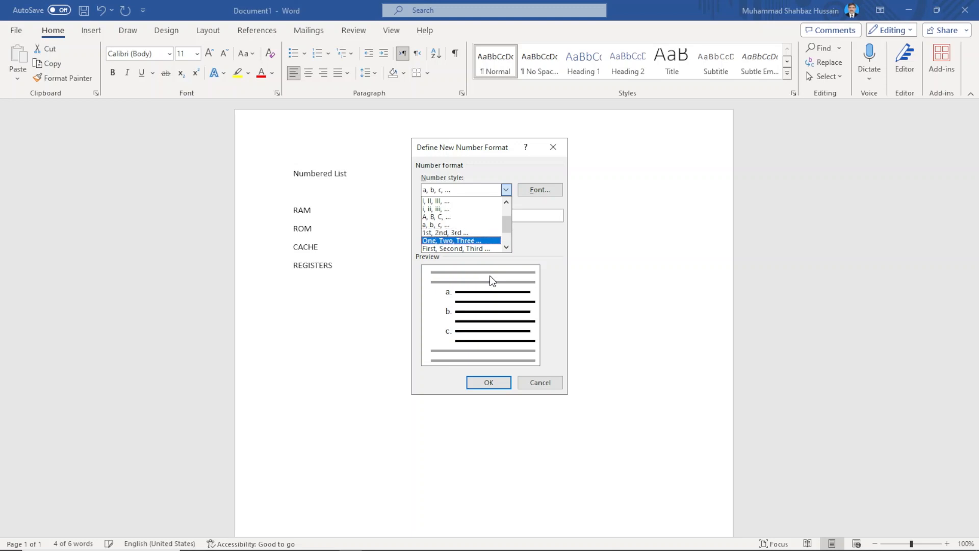
key("Up")
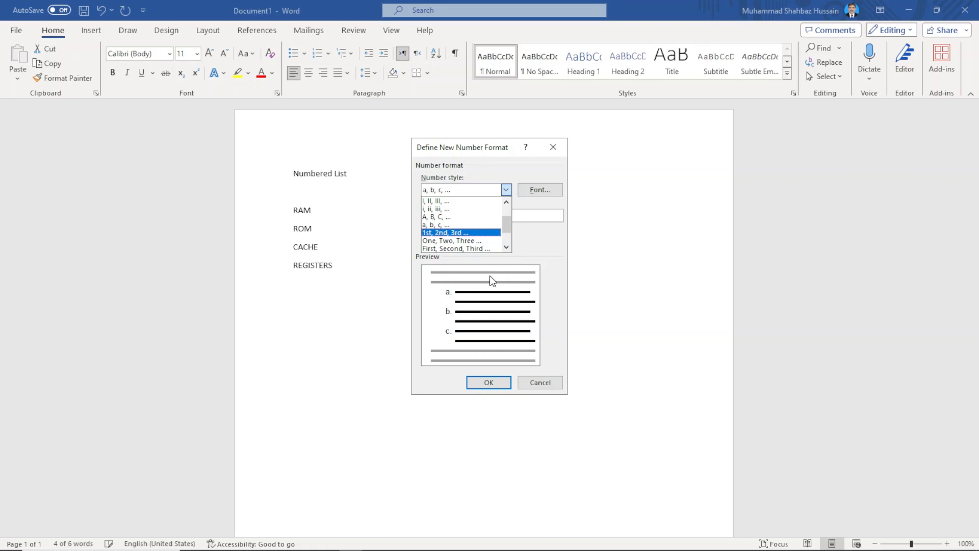
key("Return")
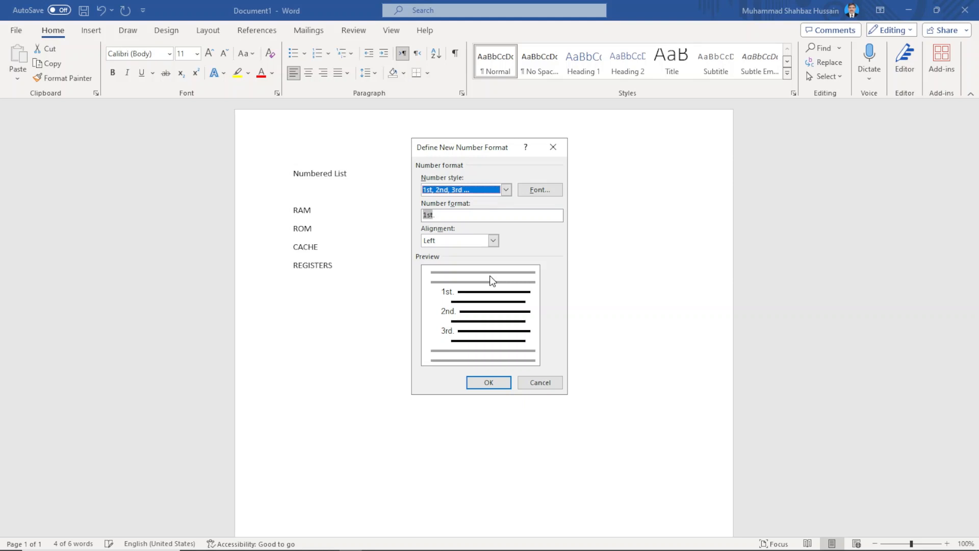
Apply the new ordinal number format to the four lines from RAM to REGISTERS.
key("shift+Tab")
key("shift+Tab")
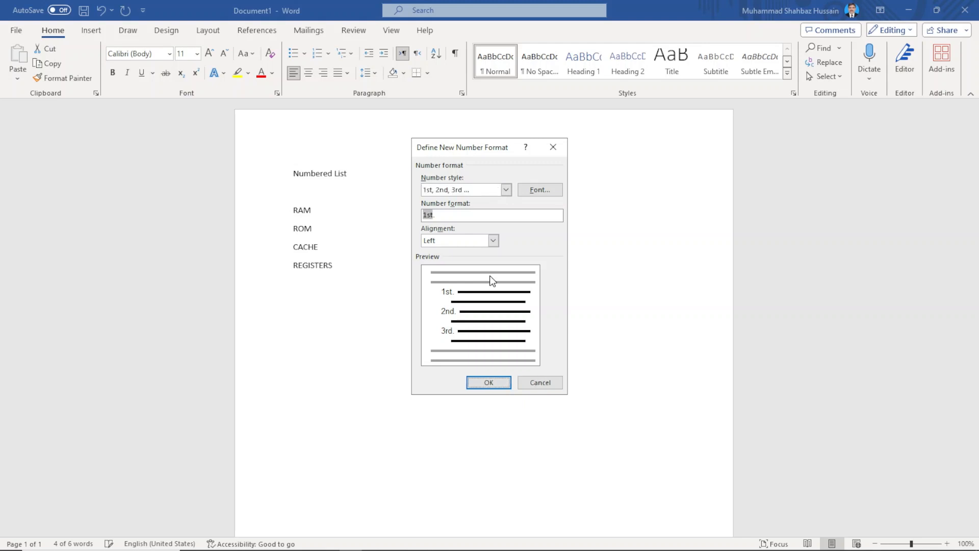
key("Return")
key("Up")
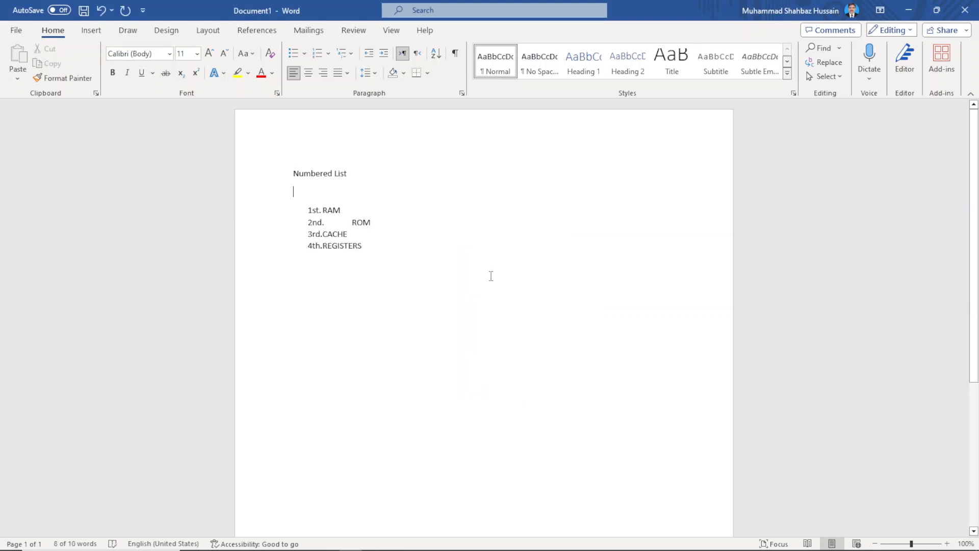
key("Down")
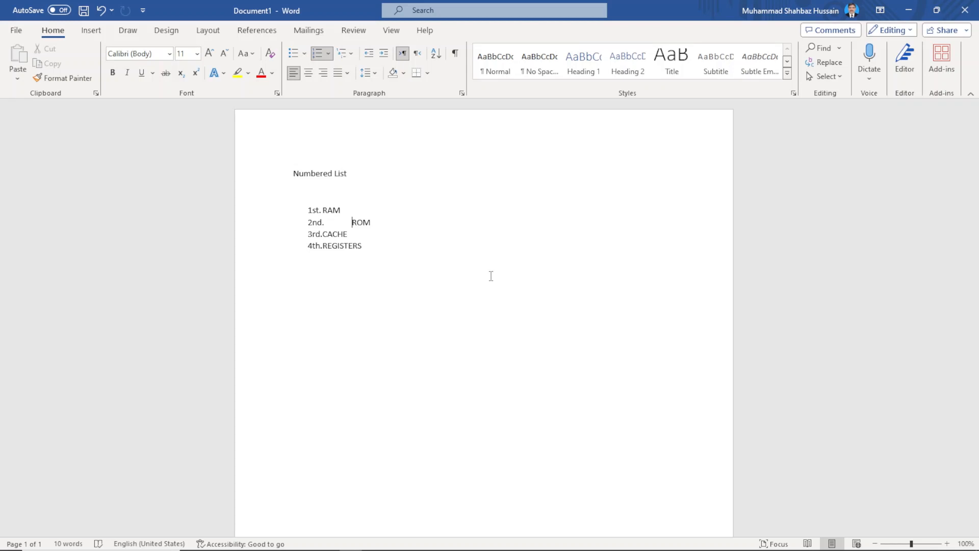
Start defining another new number format for the four ordinal list items from RAM to REGISTERS.
key("Up")
key("shift+Down")
key("shift+Down")
key("shift+Down")
key("shift+Down")
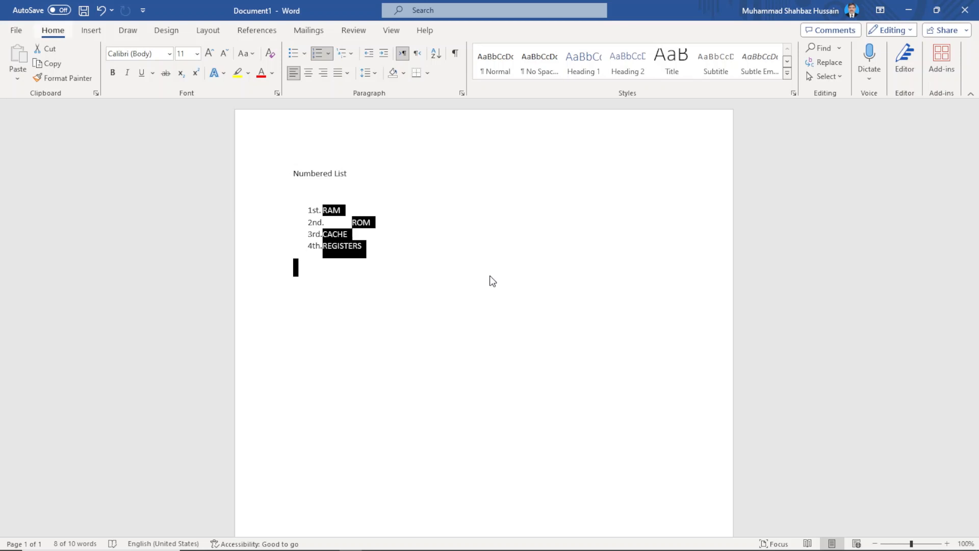
key("alt+h")
key("n")
key("d")
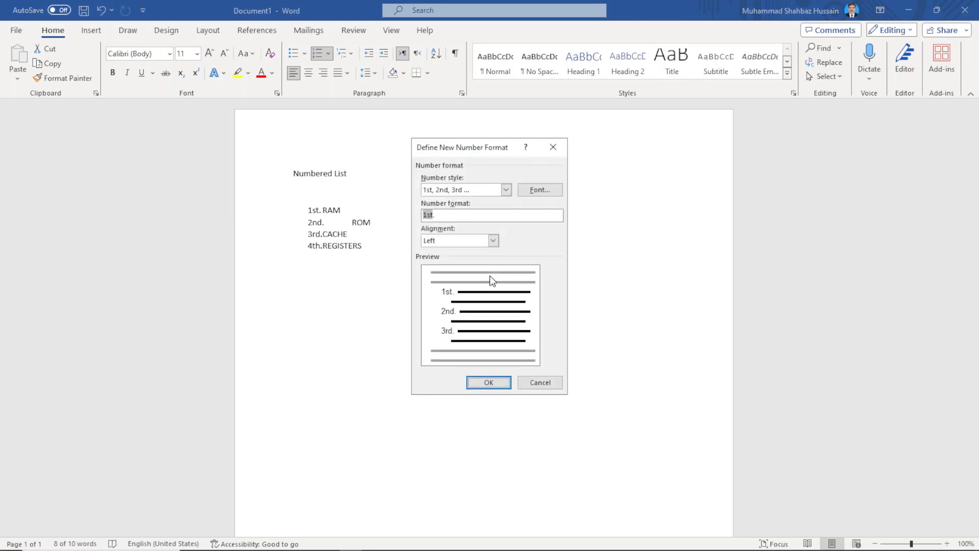
Choose "1st, 2nd, 3rd ..." again as the number style of the format being defined.
key("Tab")
key("Tab")
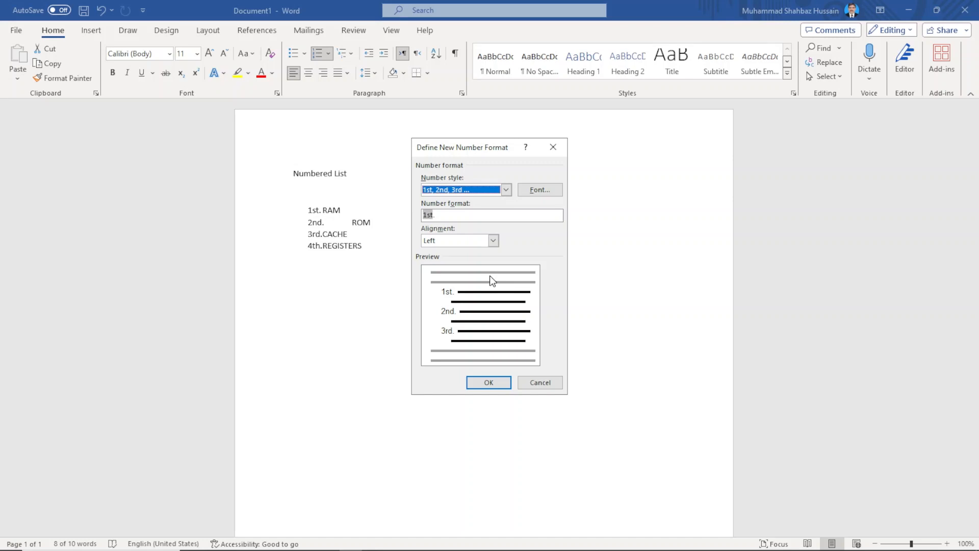
key("alt+Down")
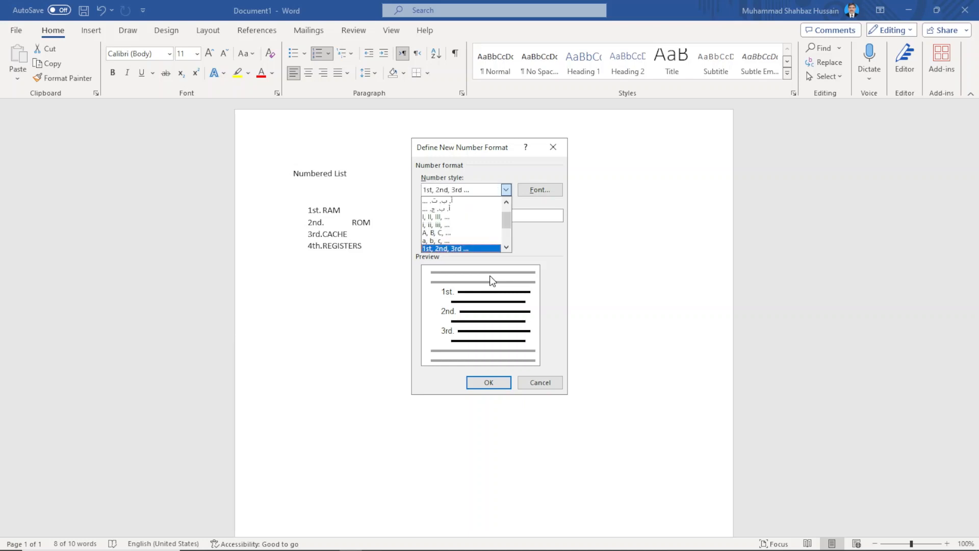
key("Down")
key("Up")
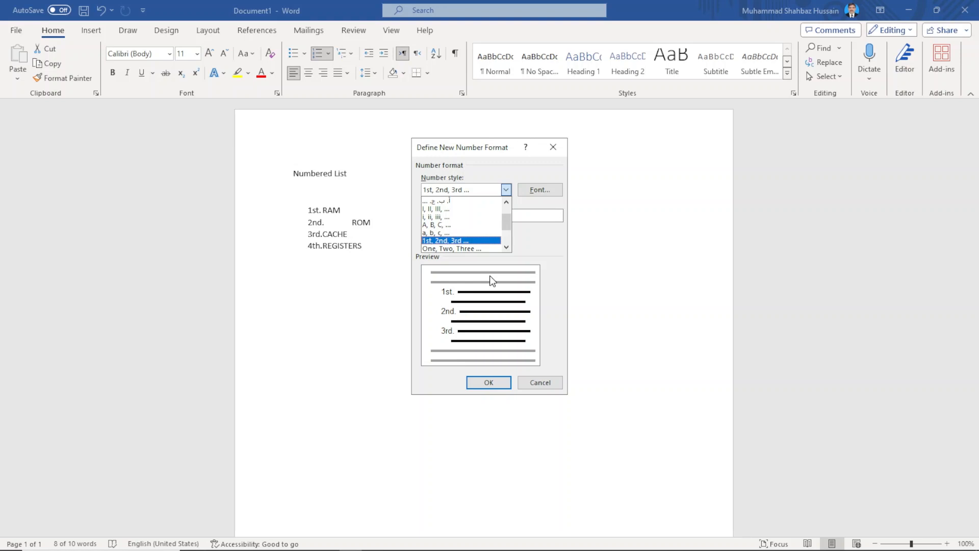
key("Return")
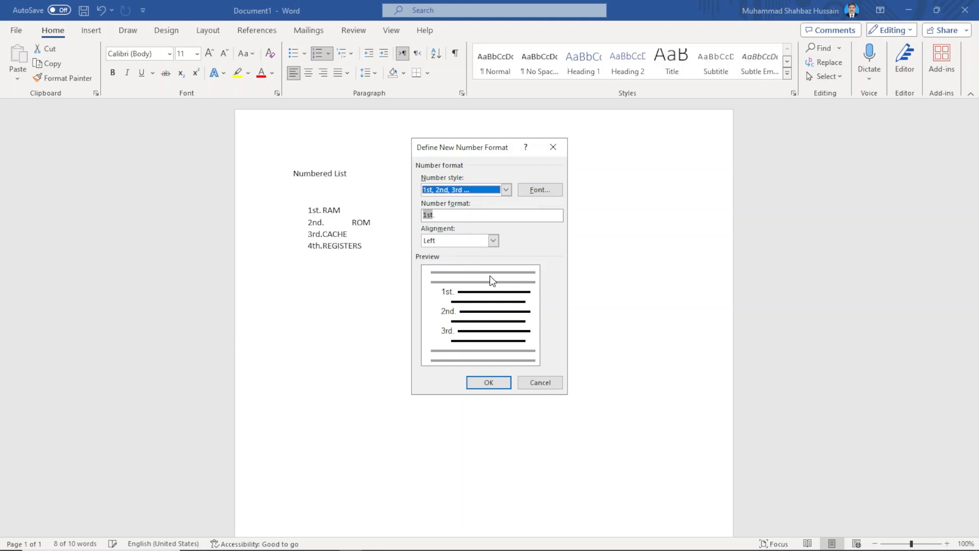
Enclose the number format in parentheses so that it reads "(1st.)".
key("Tab")
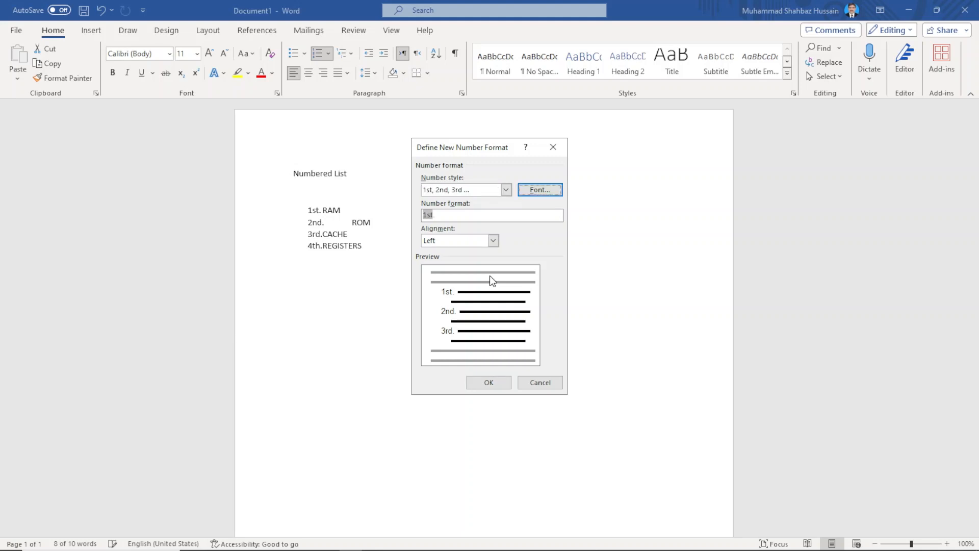
key("Tab")
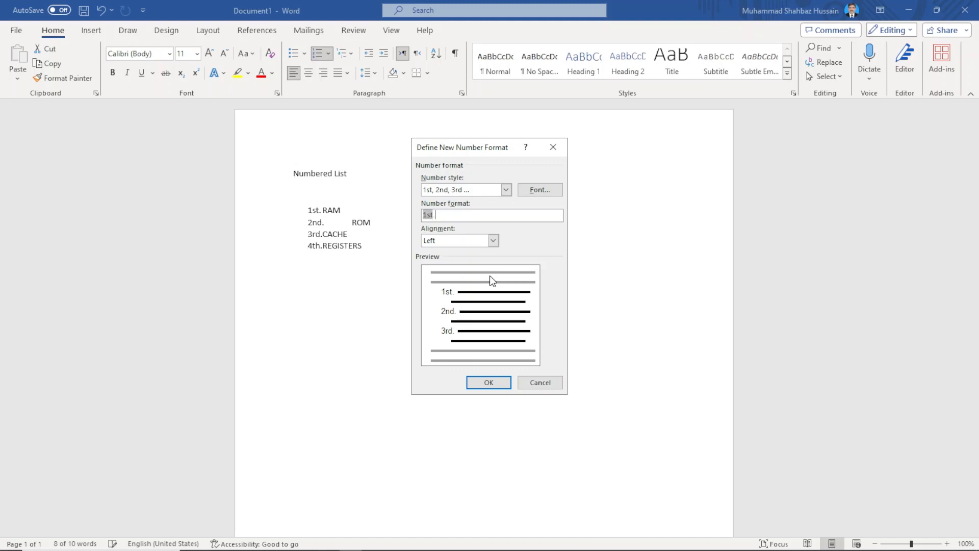
type(")")
type("(")
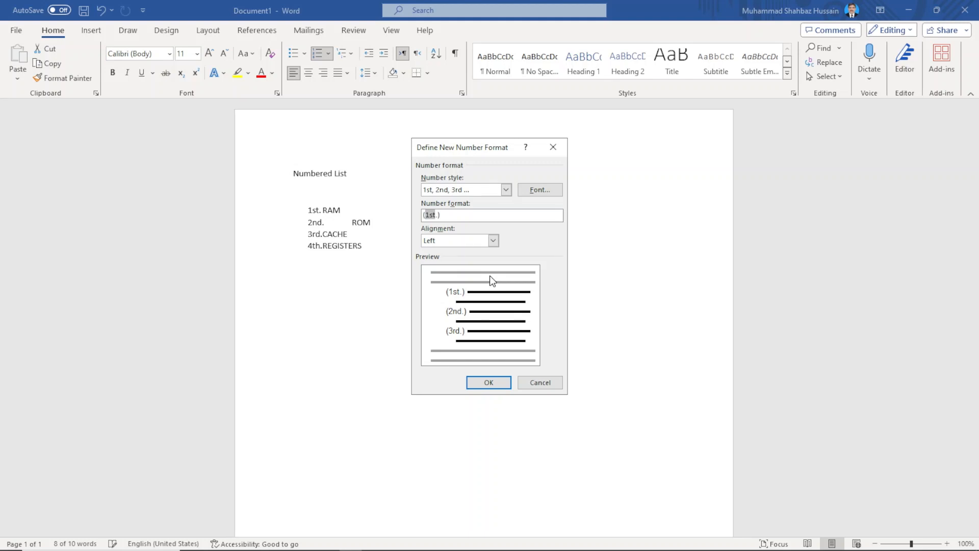
key("Right")
key("Right")
key("Right")
Keep the Left alignment and apply the parenthesised ordinal format to the four list items.
key("Tab")
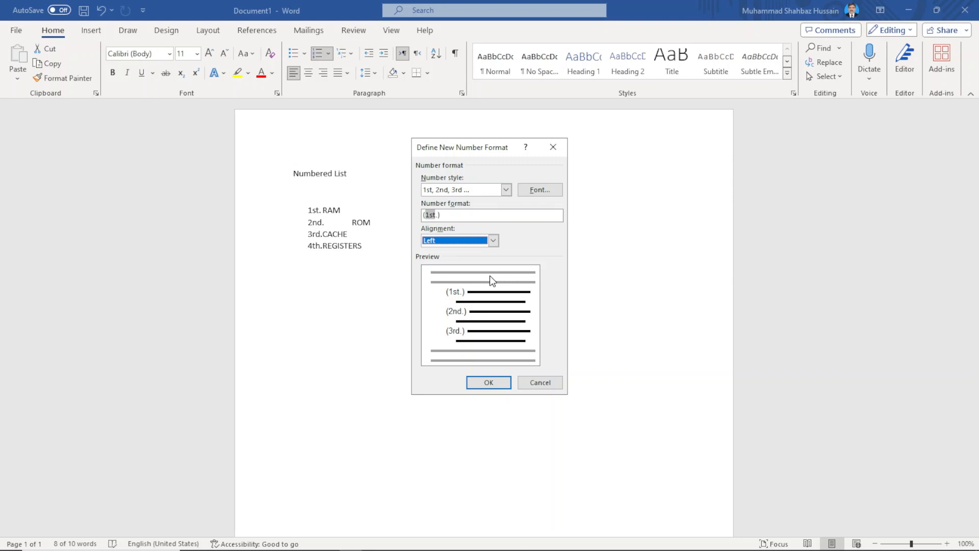
key("Tab")
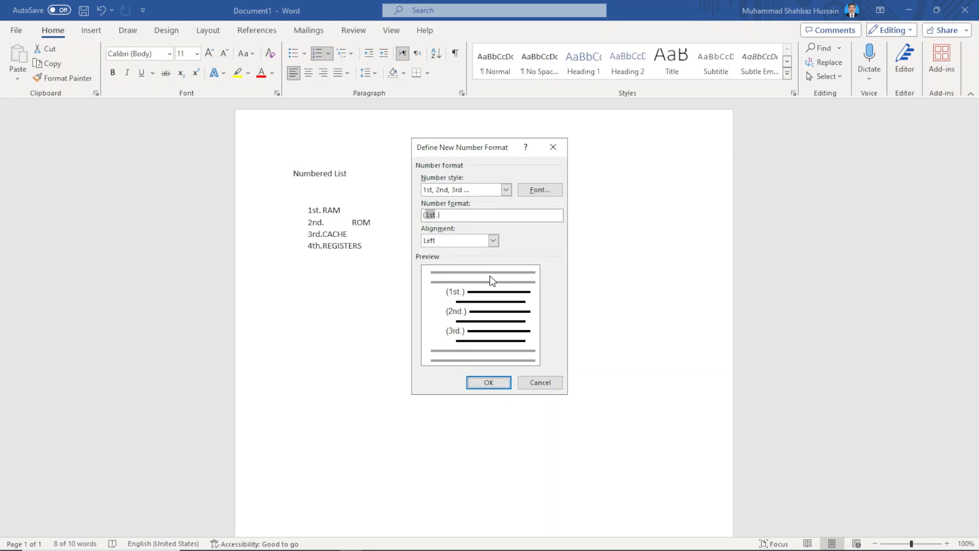
key("Return")
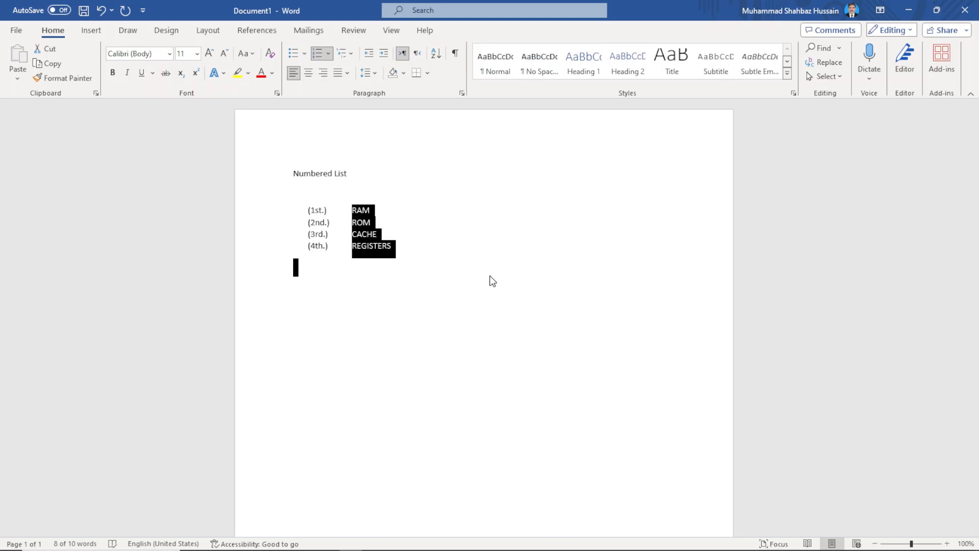
key("Up")
key("Down")
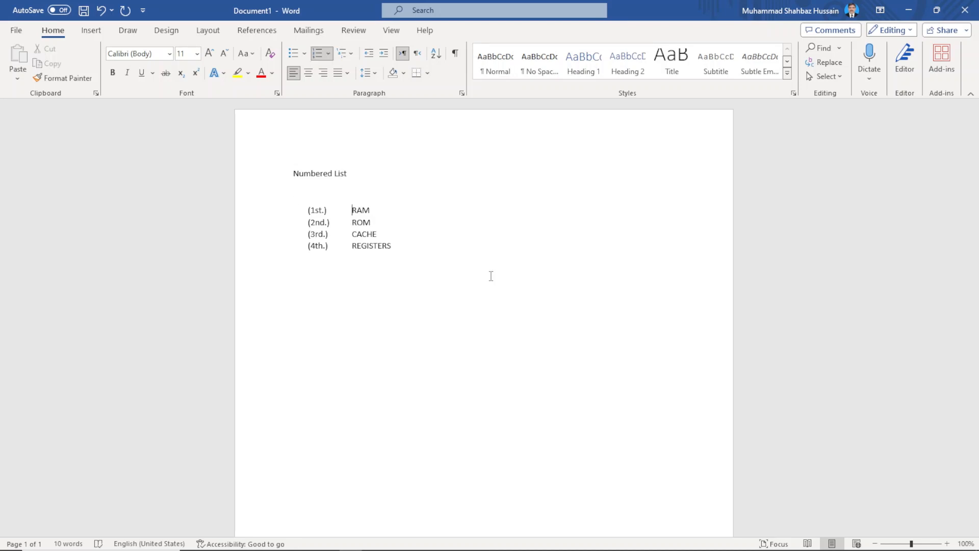